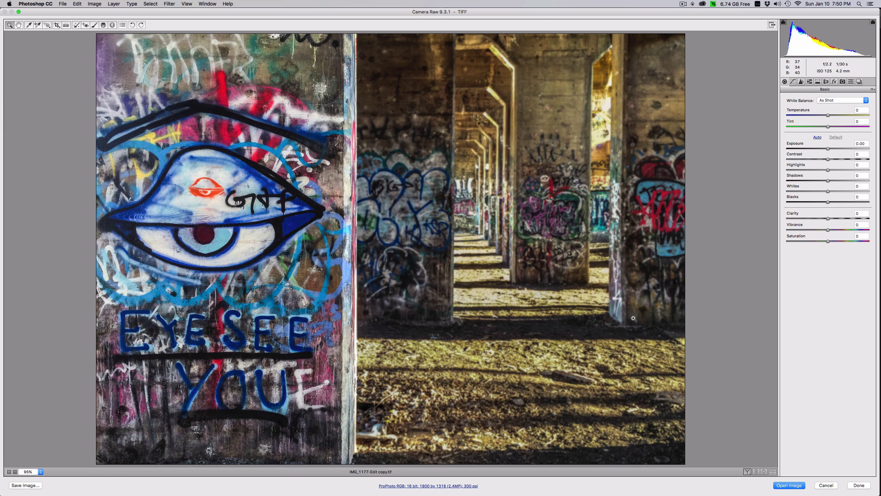
# Open the graffiti photo and the long-haired man's portrait from Camera Raw as separate Photoshop documents
pyautogui.click(787, 486)
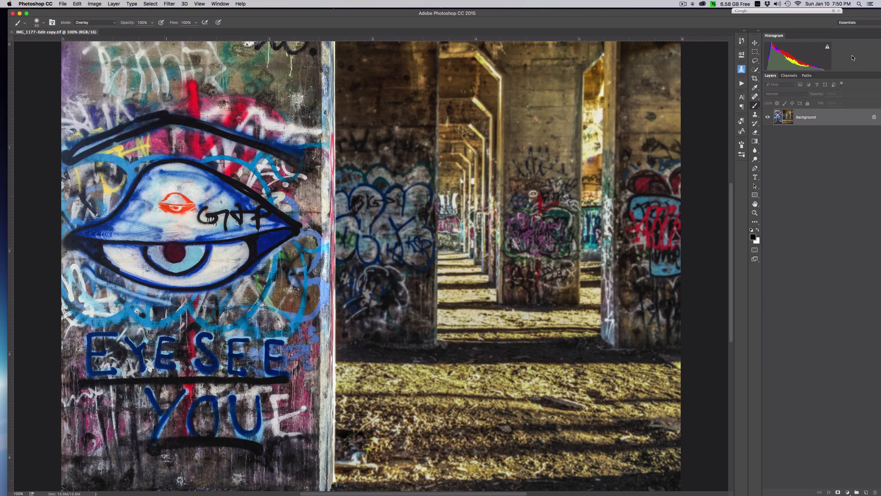
pyautogui.moveTo(880, 43)
pyautogui.click(871, 28)
pyautogui.moveTo(395, 95); pyautogui.dragTo(872, 91)
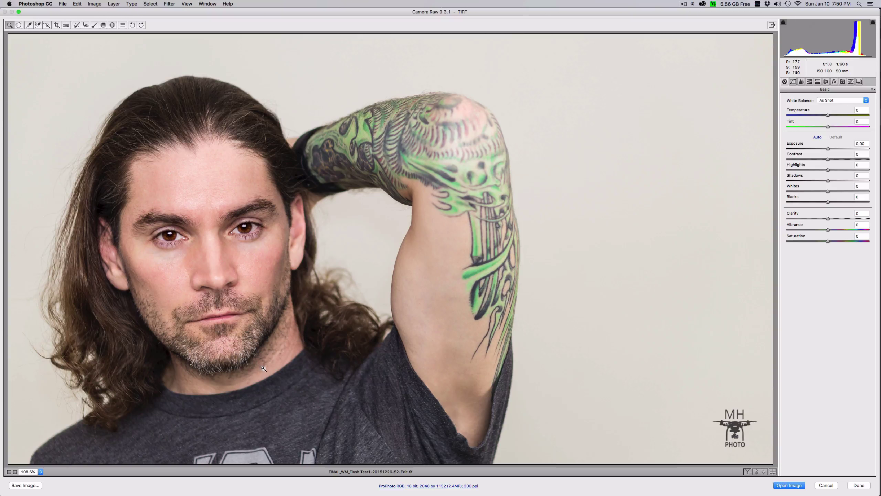
pyautogui.click(797, 485)
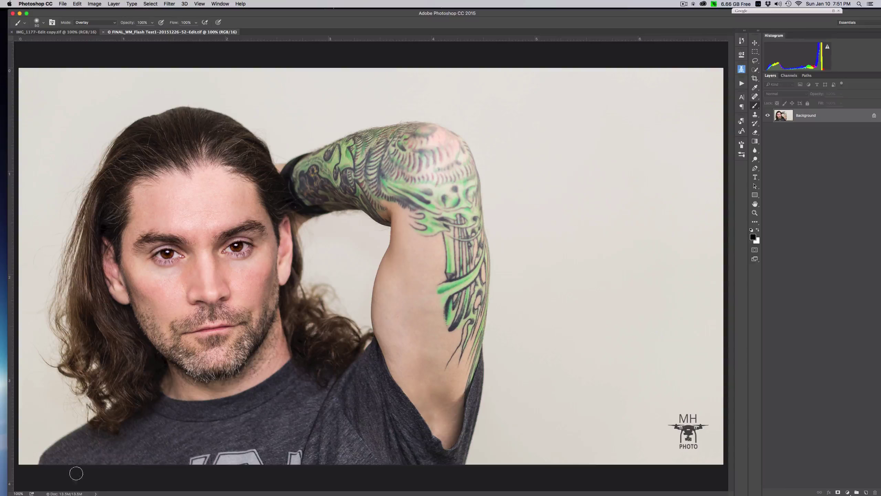
# Select the man's shirt and raised tattooed arm with the Quick Selection Tool, using a smaller brush to subtract spill
pyautogui.click(755, 71)
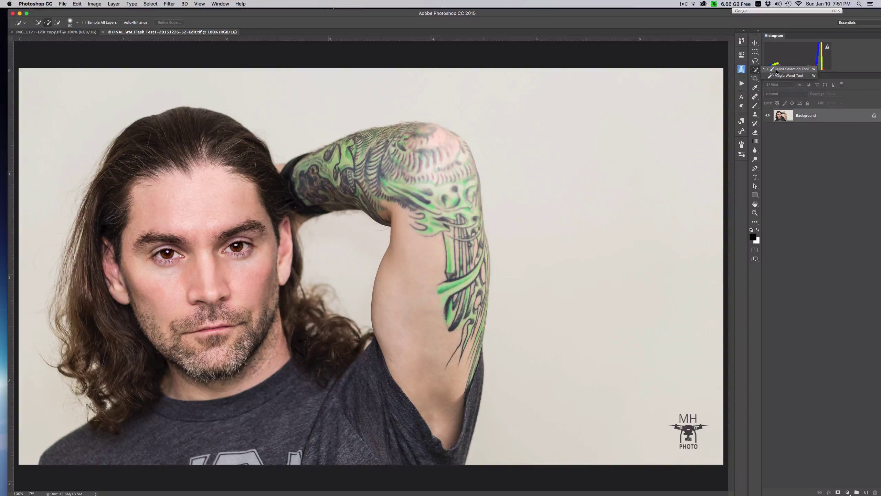
pyautogui.click(777, 72)
pyautogui.moveTo(208, 431); pyautogui.dragTo(430, 194)
pyautogui.press('[')
pyautogui.keyDown('alt'); pyautogui.click(292, 243); pyautogui.keyUp('alt')
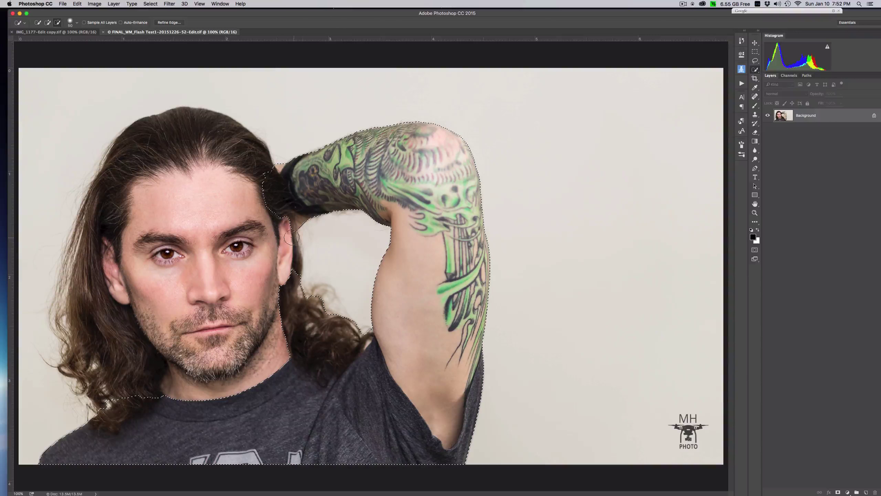
# Subtract the neck and hair from the body selection and clean up its border along the curls and shoulders
pyautogui.moveTo(292, 237)
pyautogui.mouseDown()
pyautogui.moveTo(300, 250)
pyautogui.moveTo(293, 314)
pyautogui.moveTo(338, 309)
pyautogui.moveTo(270, 289)
pyautogui.mouseUp()
pyautogui.click(355, 325)
pyautogui.moveTo(355, 330); pyautogui.dragTo(326, 365)
pyautogui.moveTo(92, 411); pyautogui.dragTo(113, 402)
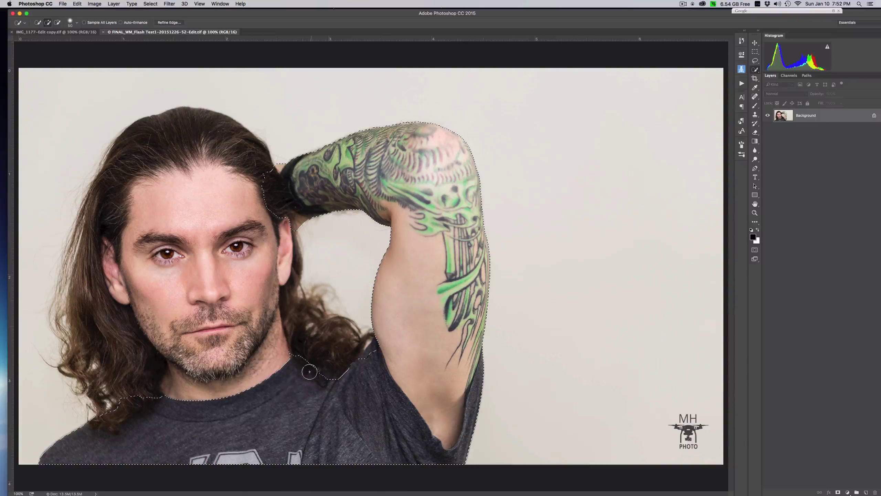
pyautogui.moveTo(297, 357)
pyautogui.mouseDown()
pyautogui.moveTo(363, 364)
pyautogui.moveTo(337, 348)
pyautogui.moveTo(298, 357)
pyautogui.mouseUp()
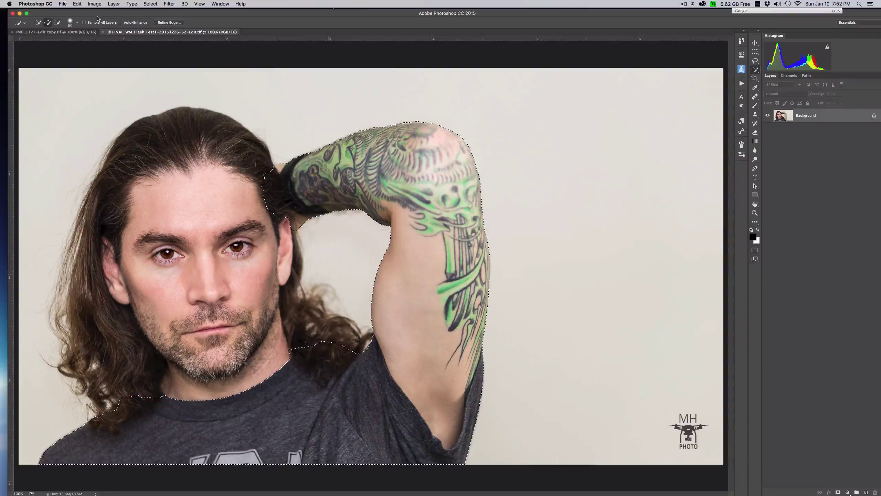
# Save the selection as a new channel named "body"
pyautogui.click(150, 4)
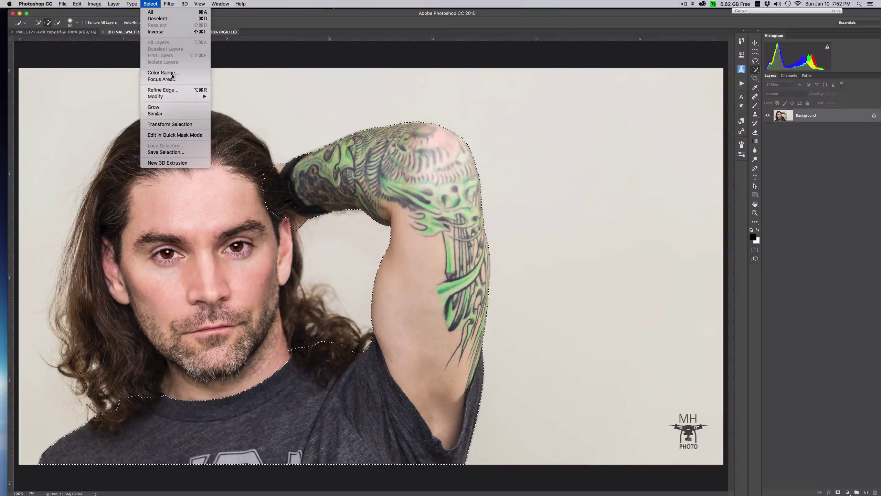
pyautogui.click(166, 153)
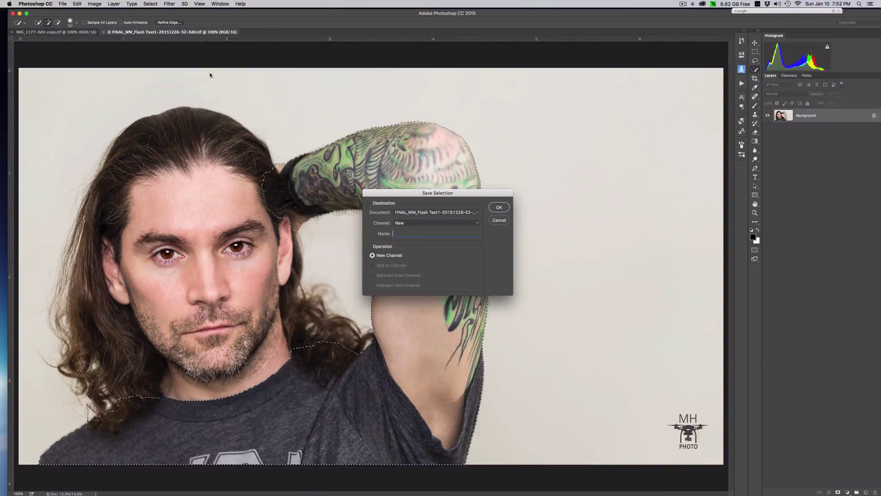
pyautogui.write('bod')
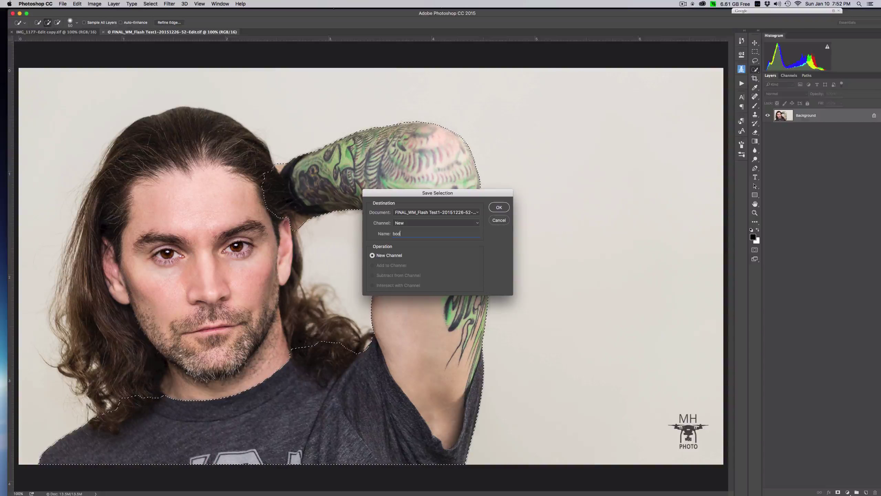
pyautogui.write('y')
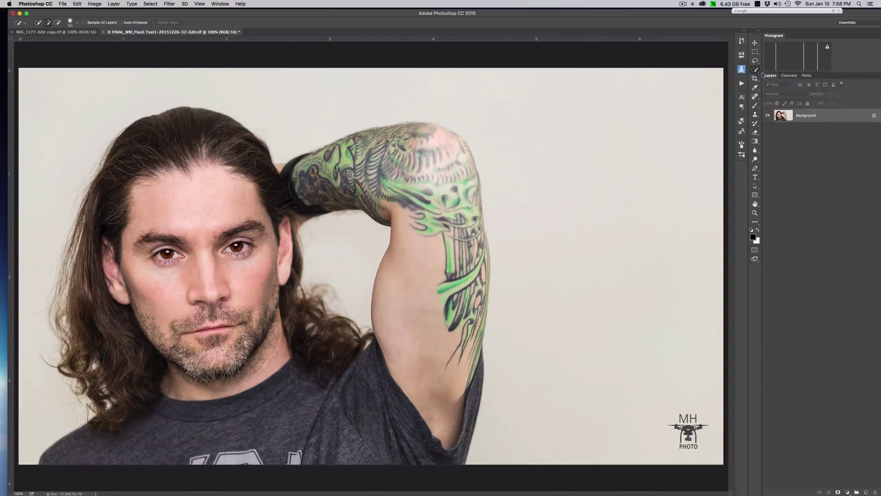
# Quick-select the man's head and hair, subtracting the patchy background around the curls by the shoulder on the image's left
pyautogui.moveTo(207, 133)
pyautogui.mouseDown()
pyautogui.moveTo(216, 131)
pyautogui.moveTo(178, 123)
pyautogui.moveTo(143, 153)
pyautogui.moveTo(240, 141)
pyautogui.moveTo(274, 206)
pyautogui.moveTo(298, 323)
pyautogui.moveTo(326, 374)
pyautogui.moveTo(214, 411)
pyautogui.moveTo(138, 368)
pyautogui.mouseUp()
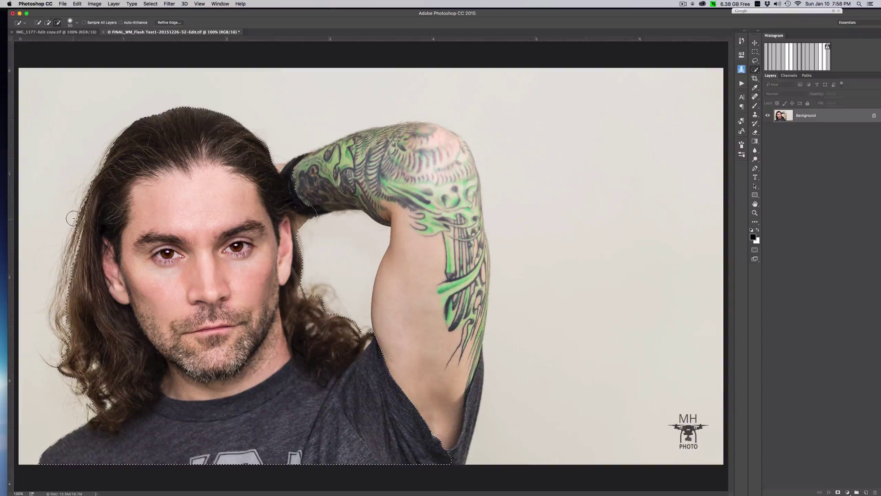
pyautogui.press('alt')
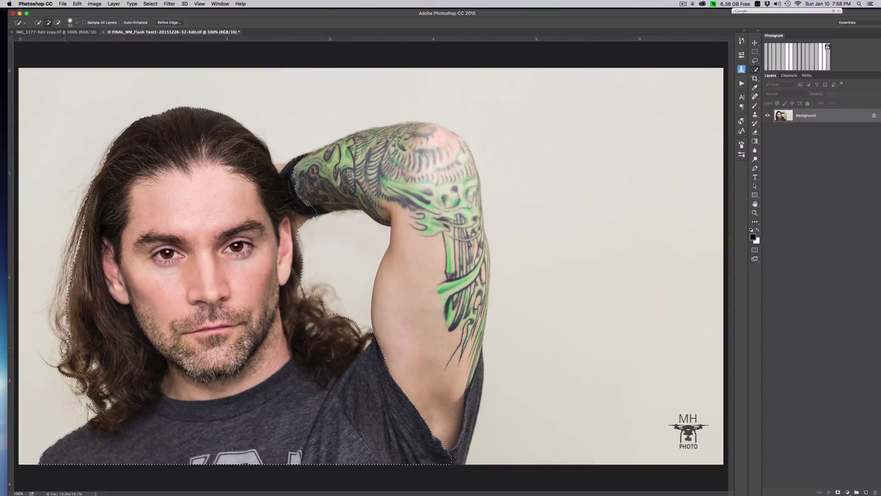
pyautogui.press('alt')
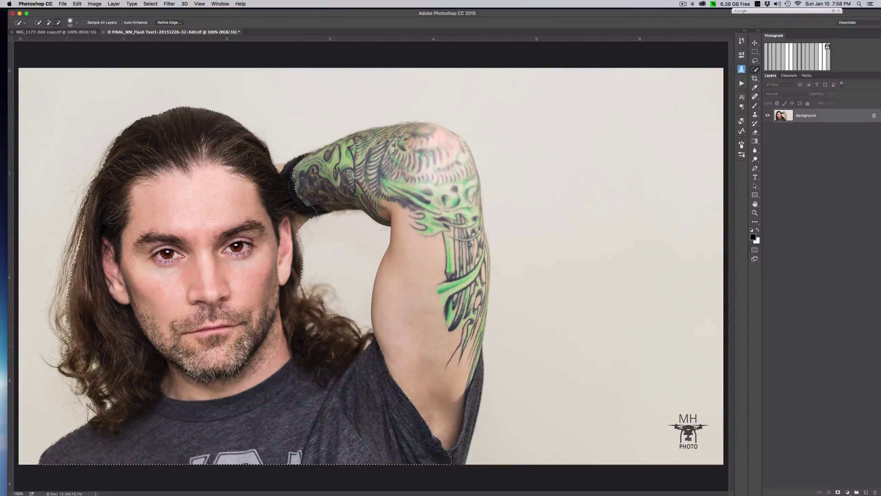
pyautogui.moveTo(99, 364)
pyautogui.mouseDown()
pyautogui.moveTo(110, 385)
pyautogui.moveTo(98, 411)
pyautogui.mouseUp()
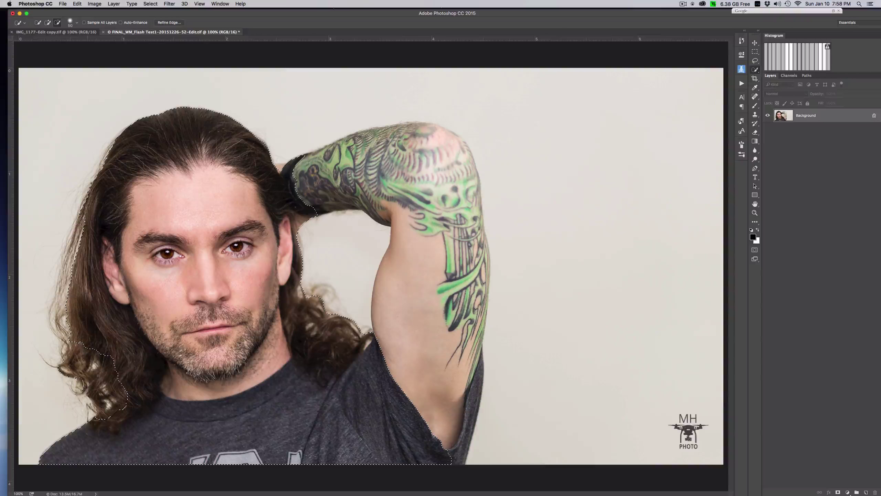
pyautogui.moveTo(113, 362); pyautogui.dragTo(121, 383)
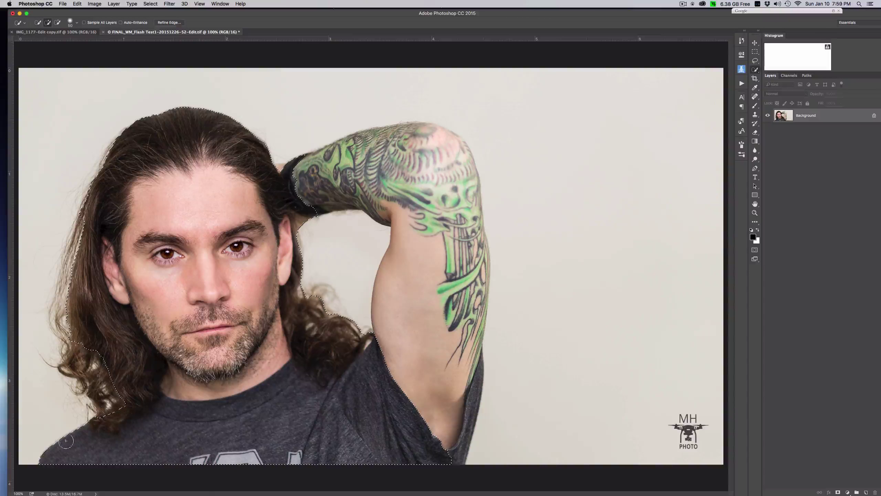
# Subtract the shirt from the head selection along the collar and shoulders, keeping the lowest hair tips selected
pyautogui.moveTo(78, 432); pyautogui.dragTo(92, 435)
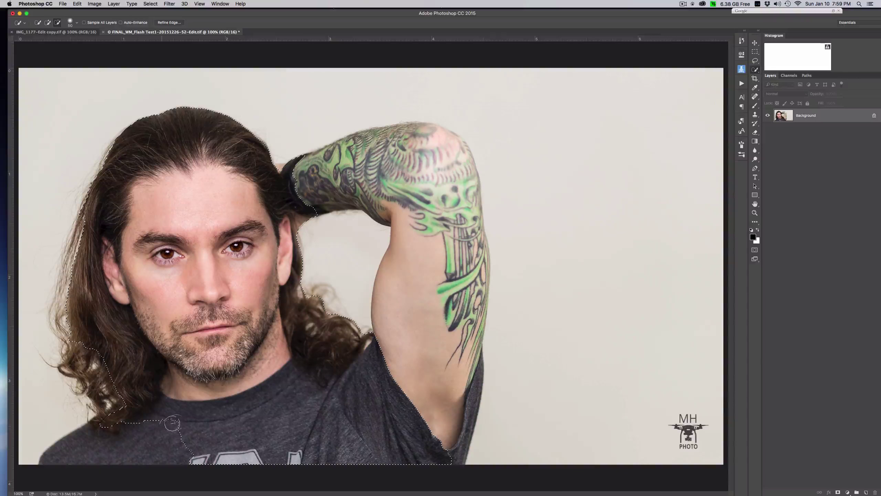
pyautogui.keyDown('alt'); pyautogui.moveTo(172, 423); pyautogui.dragTo(189, 418); pyautogui.keyUp('alt')
pyautogui.click(91, 428)
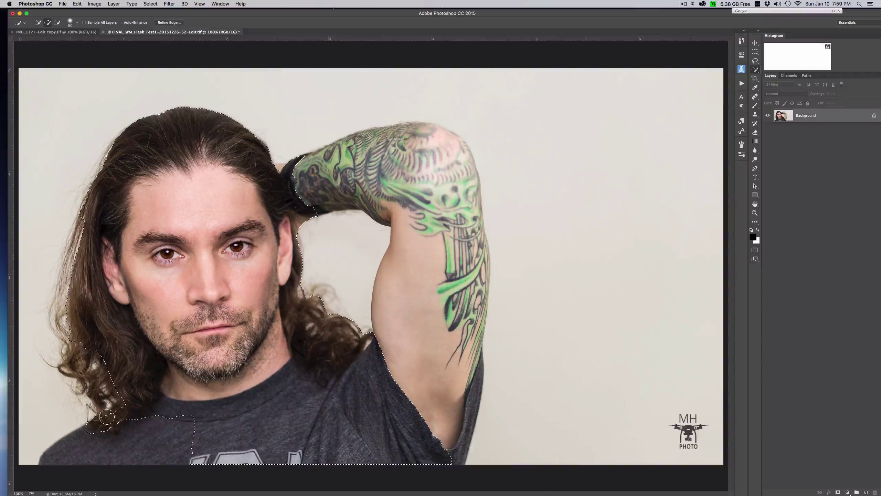
pyautogui.keyDown('alt'); pyautogui.moveTo(180, 430); pyautogui.dragTo(283, 413); pyautogui.keyUp('alt')
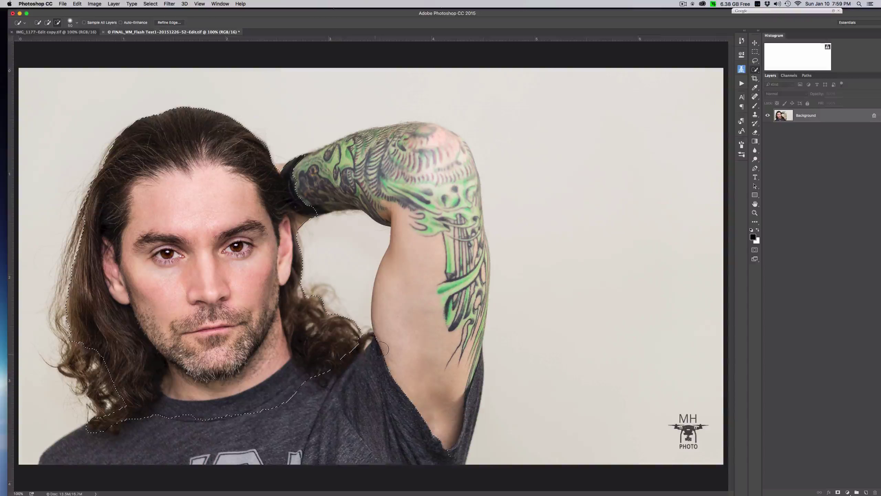
# Tidy the head selection around the curls beside the raised arm and subtract the black wristband
pyautogui.click(369, 340)
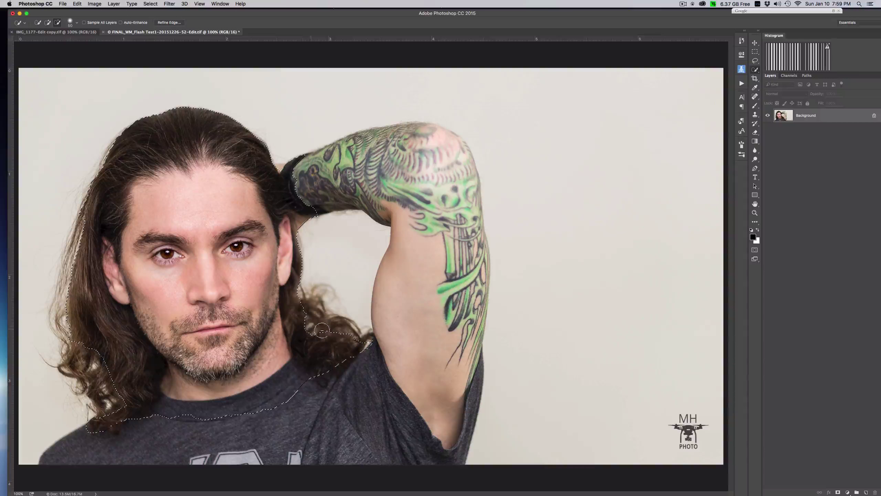
pyautogui.moveTo(342, 329)
pyautogui.mouseDown()
pyautogui.moveTo(323, 350)
pyautogui.moveTo(316, 344)
pyautogui.moveTo(345, 345)
pyautogui.mouseUp()
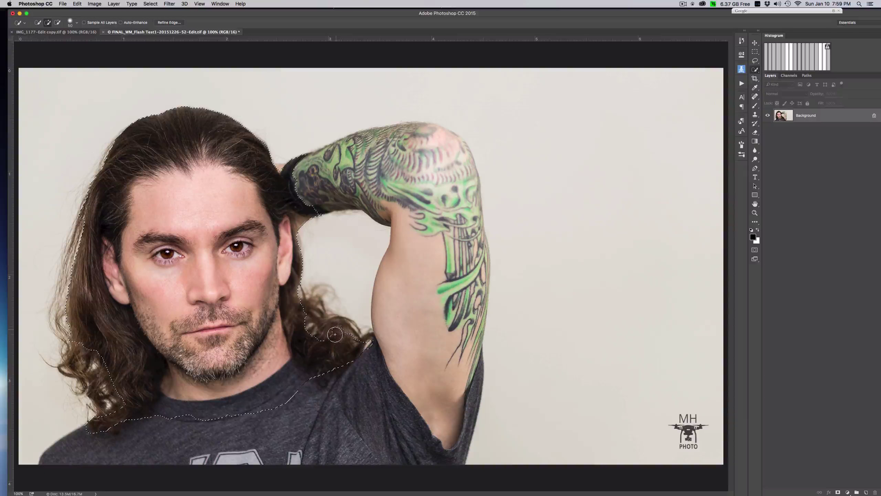
pyautogui.click(337, 333)
pyautogui.press('alt')
pyautogui.keyDown('alt'); pyautogui.click(295, 187); pyautogui.keyUp('alt')
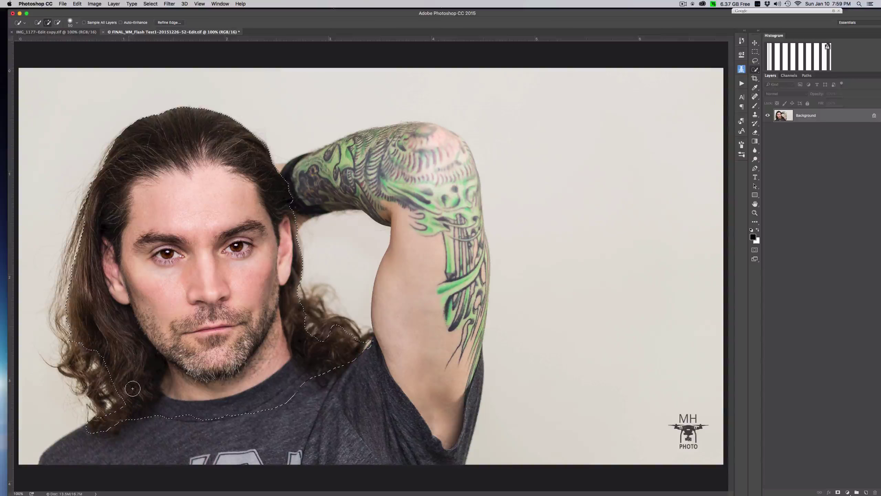
# Apply Refine Edge to the head selection with a 27.5 px radius, previewing Smart Radius but leaving it off
pyautogui.click(169, 23)
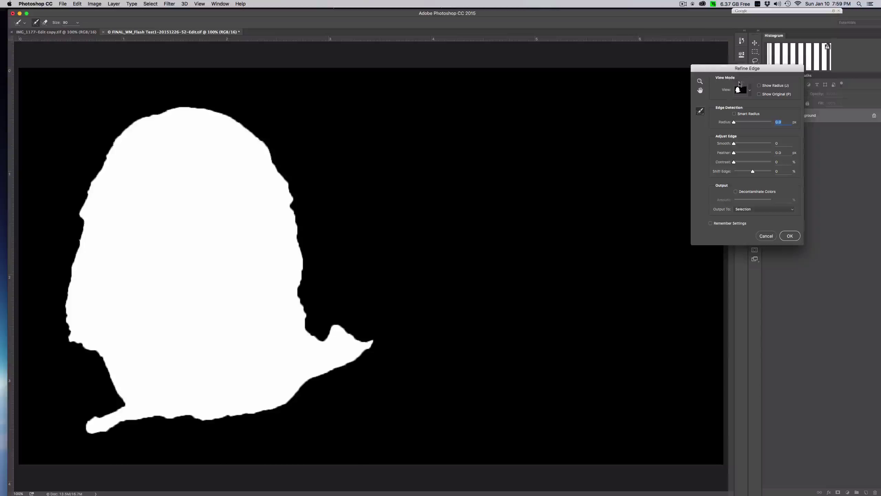
pyautogui.click(750, 91)
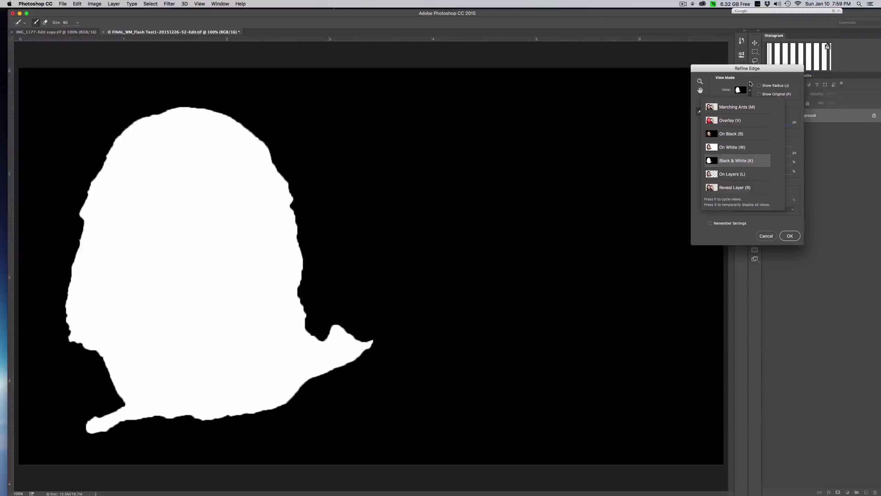
pyautogui.click(748, 98)
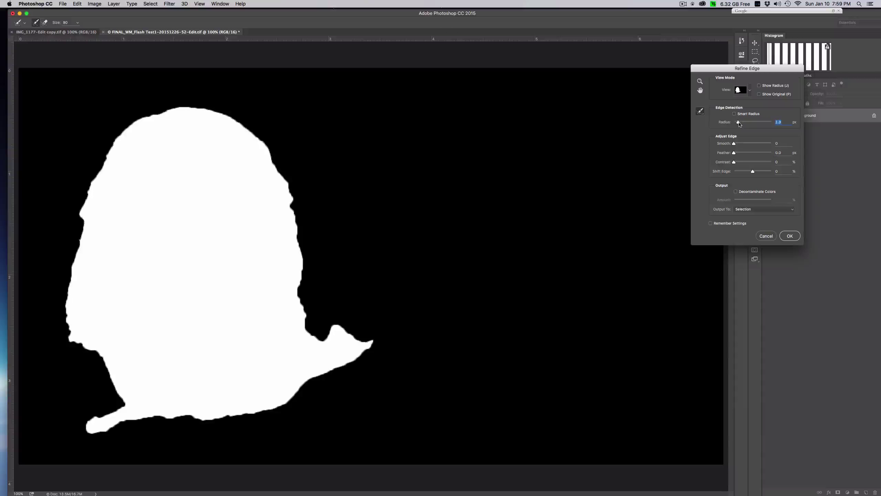
pyautogui.moveTo(746, 123); pyautogui.dragTo(745, 125)
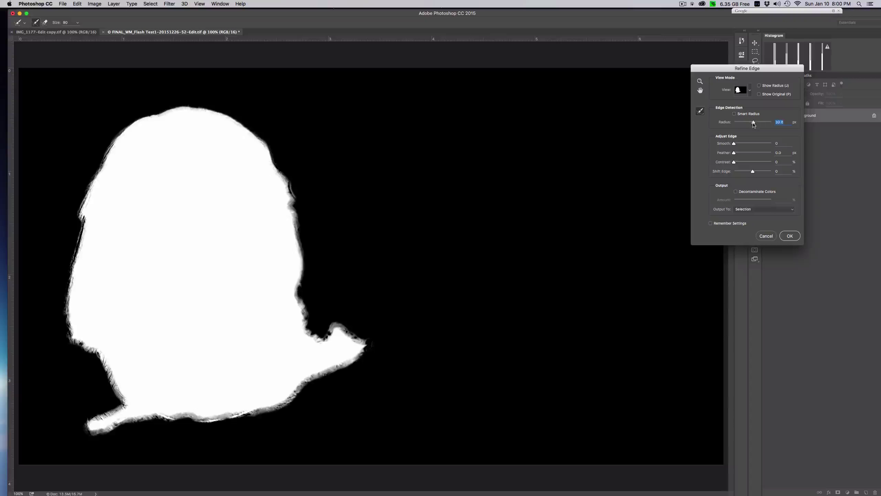
pyautogui.moveTo(748, 123); pyautogui.dragTo(751, 123)
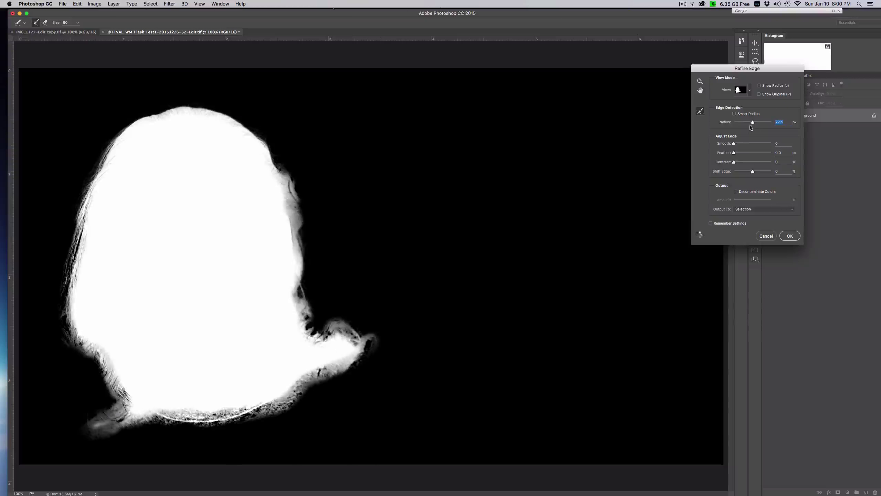
pyautogui.click(734, 114)
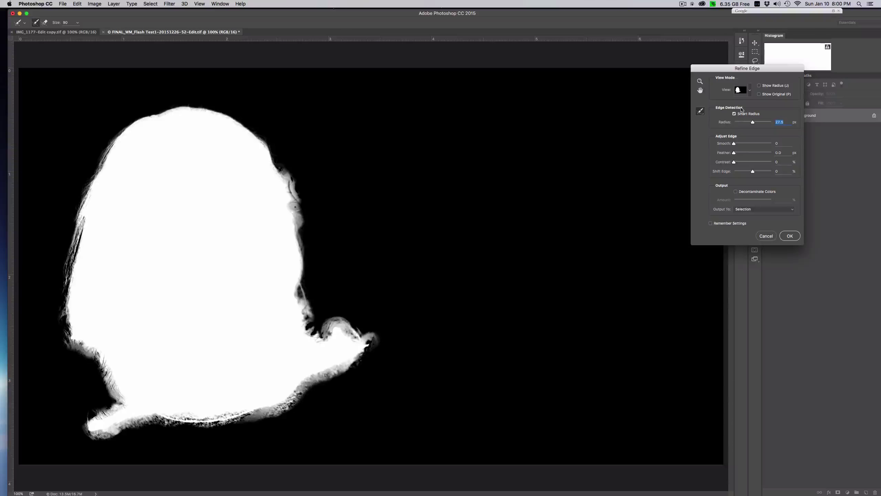
pyautogui.click(734, 114)
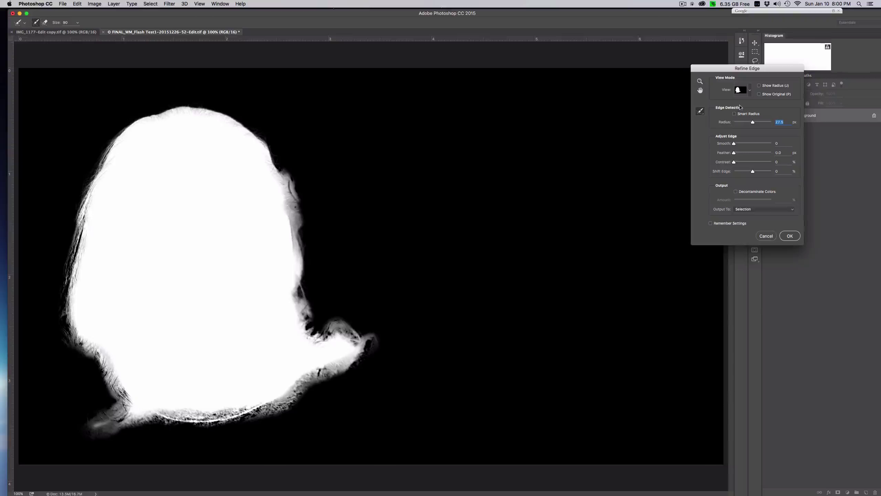
# Brush the Refine Radius tool along the hair edge on the image's left, from the crown down to the curls
pyautogui.click(700, 112)
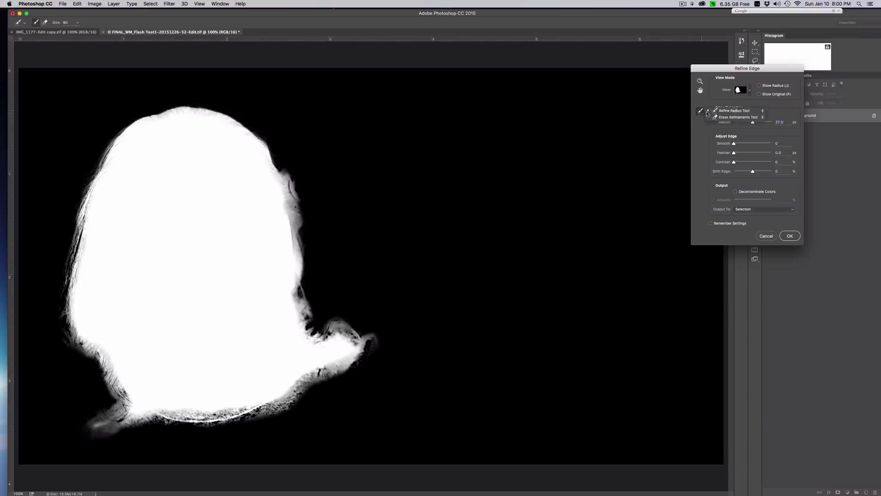
pyautogui.click(733, 111)
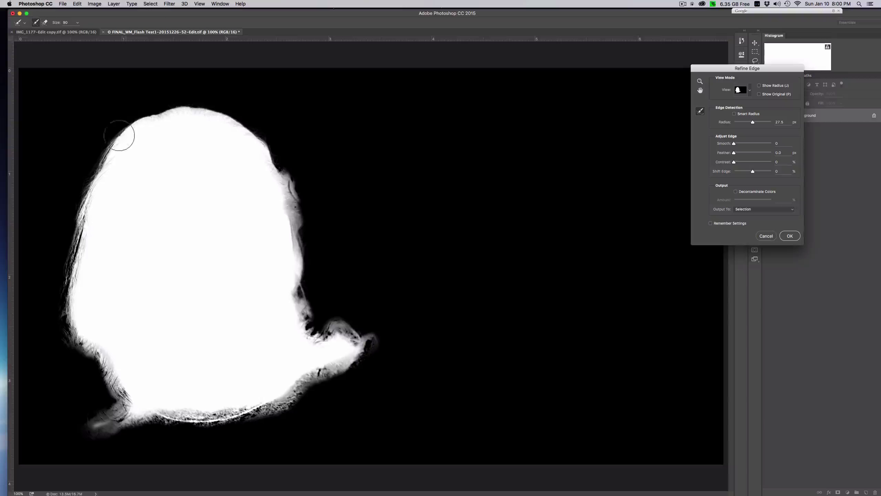
pyautogui.moveTo(124, 126)
pyautogui.mouseDown()
pyautogui.moveTo(84, 200)
pyautogui.moveTo(127, 130)
pyautogui.moveTo(74, 259)
pyautogui.mouseUp()
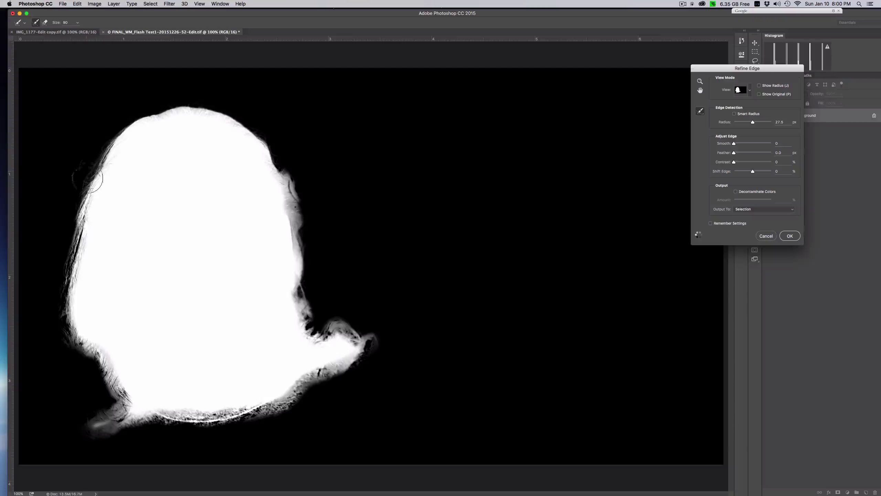
pyautogui.moveTo(98, 169)
pyautogui.mouseDown()
pyautogui.moveTo(76, 220)
pyautogui.moveTo(98, 170)
pyautogui.moveTo(76, 209)
pyautogui.moveTo(83, 215)
pyautogui.moveTo(77, 199)
pyautogui.moveTo(63, 277)
pyautogui.moveTo(81, 222)
pyautogui.mouseUp()
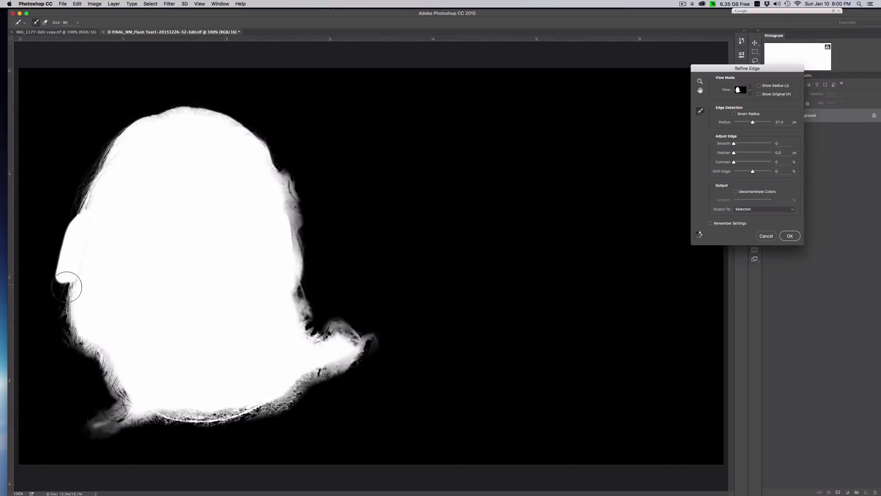
pyautogui.moveTo(66, 277)
pyautogui.mouseDown()
pyautogui.moveTo(66, 342)
pyautogui.moveTo(63, 293)
pyautogui.moveTo(76, 337)
pyautogui.moveTo(62, 290)
pyautogui.moveTo(64, 341)
pyautogui.mouseUp()
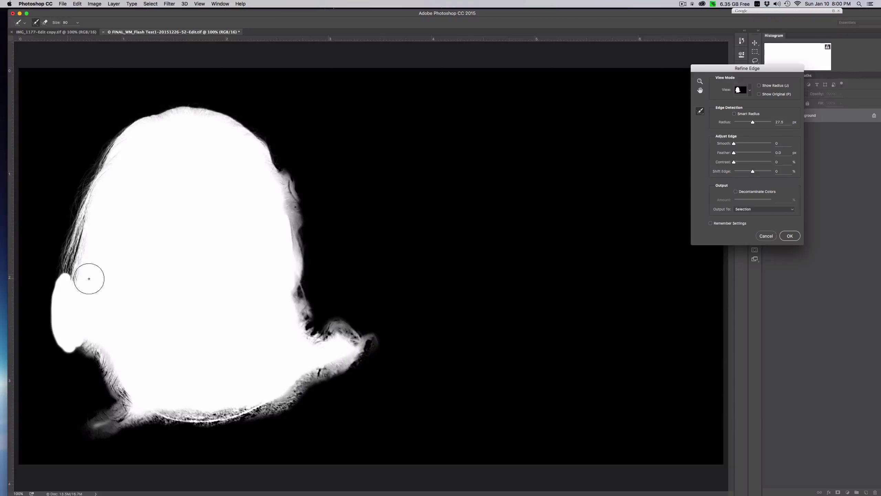
pyautogui.moveTo(69, 268)
pyautogui.mouseDown()
pyautogui.moveTo(61, 347)
pyautogui.moveTo(53, 326)
pyautogui.moveTo(68, 371)
pyautogui.moveTo(83, 342)
pyautogui.moveTo(90, 381)
pyautogui.moveTo(90, 350)
pyautogui.moveTo(71, 344)
pyautogui.moveTo(93, 379)
pyautogui.mouseUp()
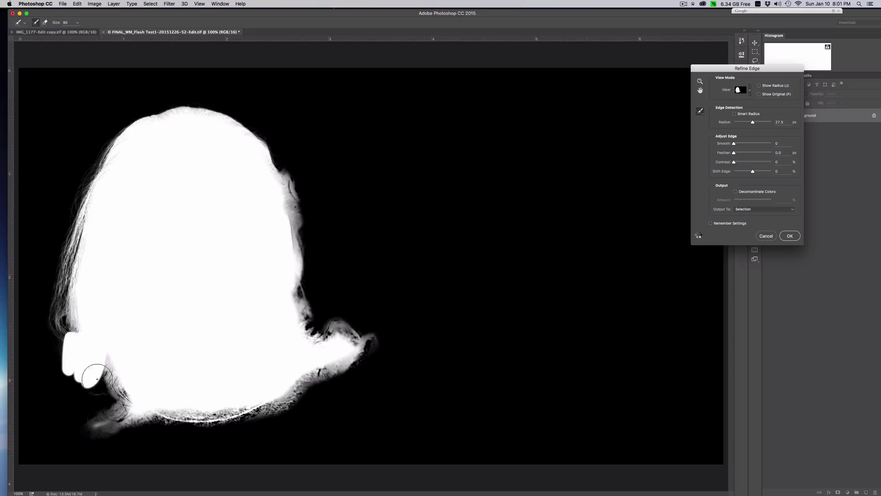
# Refine the loose curls above the shoulder on the image's left with the refine brush enlarged to size 125
pyautogui.press(']')
pyautogui.press(']')
pyautogui.moveTo(81, 374)
pyautogui.mouseDown()
pyautogui.moveTo(103, 386)
pyautogui.moveTo(100, 410)
pyautogui.moveTo(88, 415)
pyautogui.moveTo(83, 400)
pyautogui.moveTo(85, 375)
pyautogui.mouseUp()
pyautogui.moveTo(150, 385); pyautogui.dragTo(122, 420)
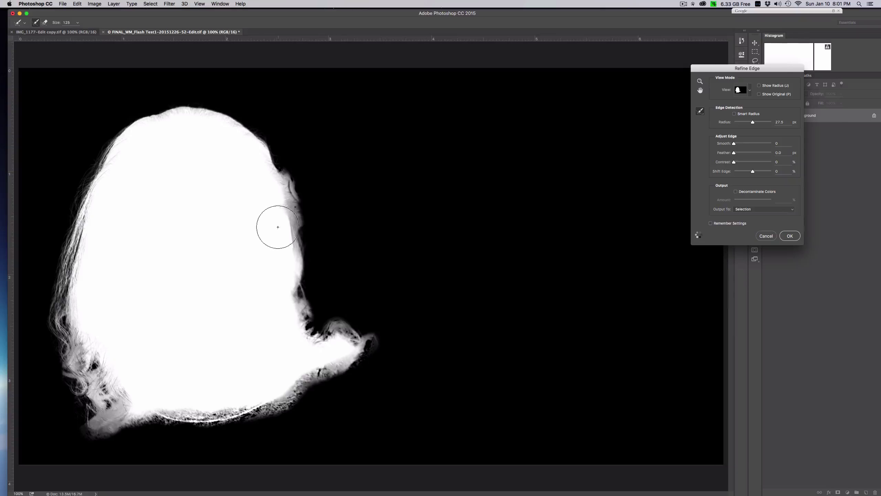
pyautogui.moveTo(61, 367)
pyautogui.mouseDown()
pyautogui.moveTo(43, 364)
pyautogui.moveTo(53, 364)
pyautogui.mouseUp()
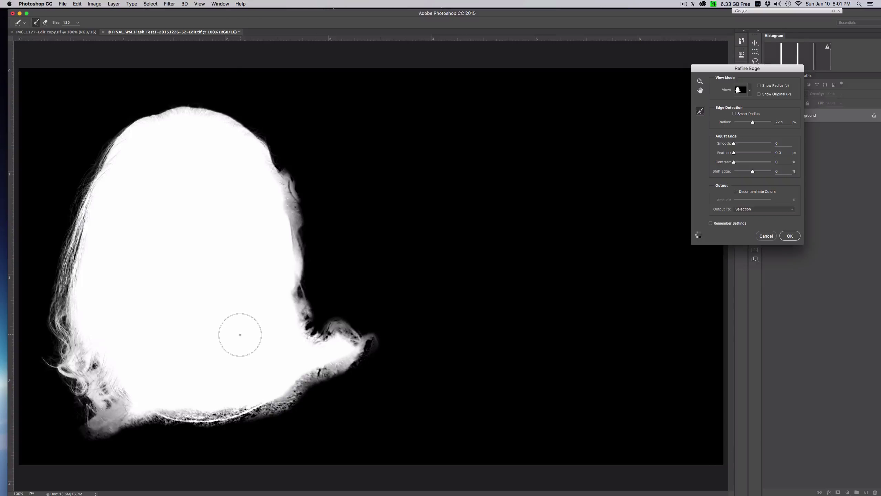
pyautogui.moveTo(84, 420); pyautogui.dragTo(75, 424)
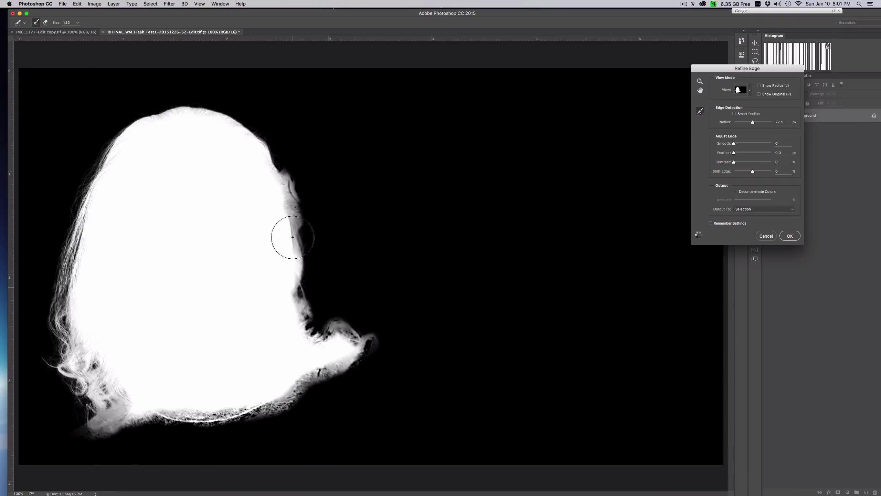
# Refine the curls beside the raised arm and the hair across the crown, and apply Refine Edge with 7% contrast
pyautogui.moveTo(301, 254)
pyautogui.mouseDown()
pyautogui.moveTo(300, 224)
pyautogui.moveTo(311, 320)
pyautogui.moveTo(319, 330)
pyautogui.moveTo(346, 323)
pyautogui.moveTo(339, 320)
pyautogui.moveTo(373, 354)
pyautogui.moveTo(354, 321)
pyautogui.moveTo(364, 345)
pyautogui.mouseUp()
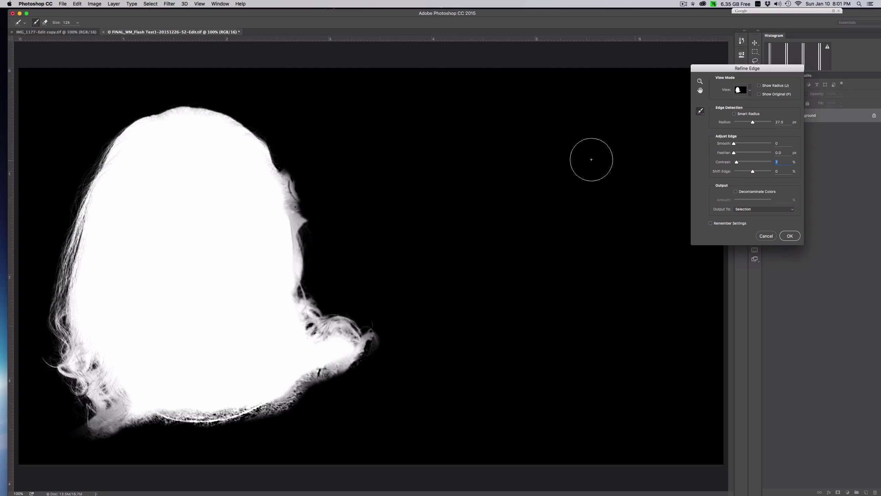
pyautogui.moveTo(140, 119)
pyautogui.mouseDown()
pyautogui.moveTo(184, 107)
pyautogui.moveTo(230, 121)
pyautogui.mouseUp()
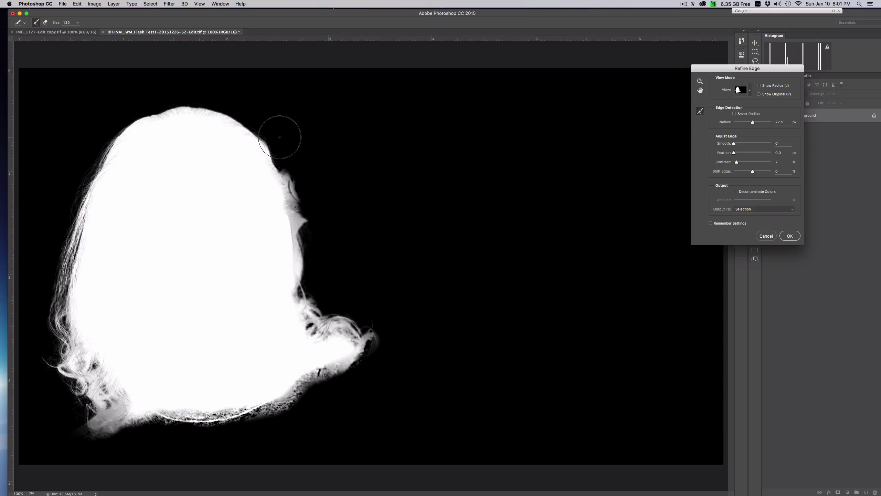
pyautogui.click(790, 237)
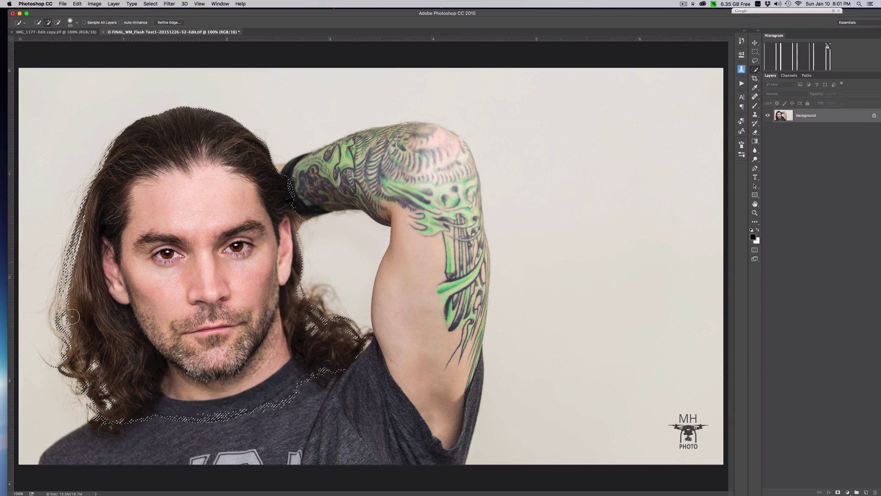
# Save the refined selection as a channel named hair and deselect it
pyautogui.click(150, 4)
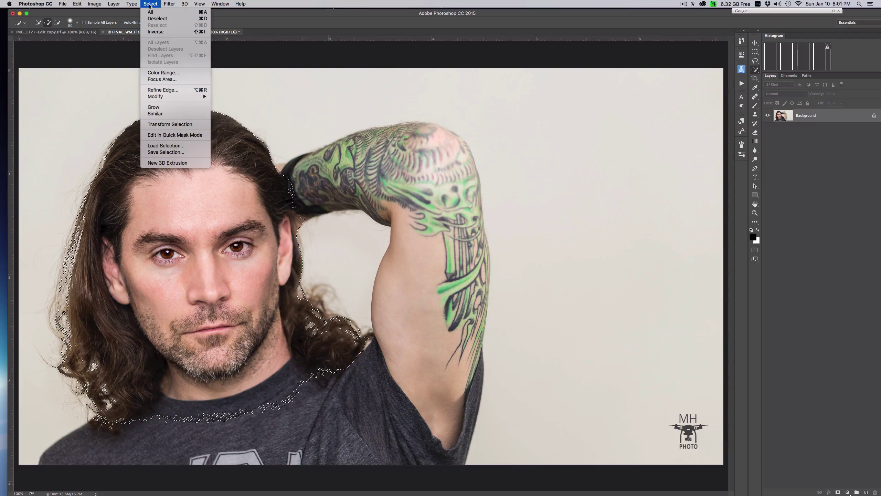
pyautogui.click(166, 154)
pyautogui.click(500, 205)
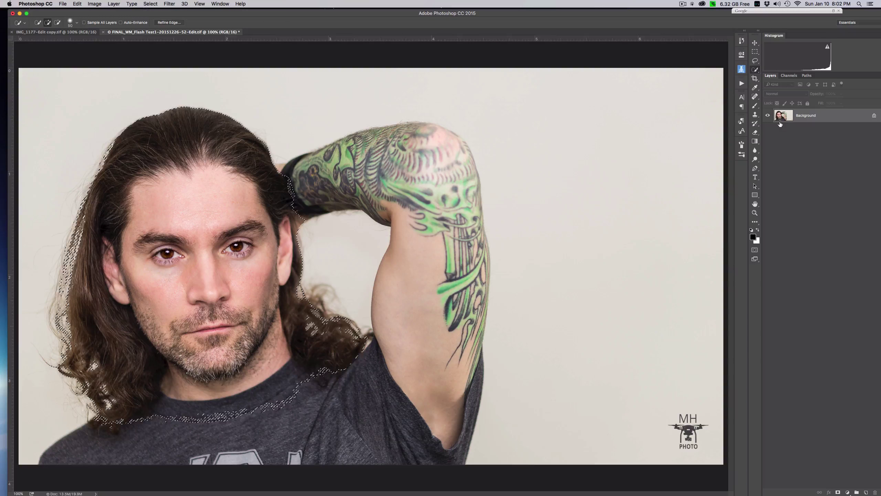
pyautogui.press('super+d')
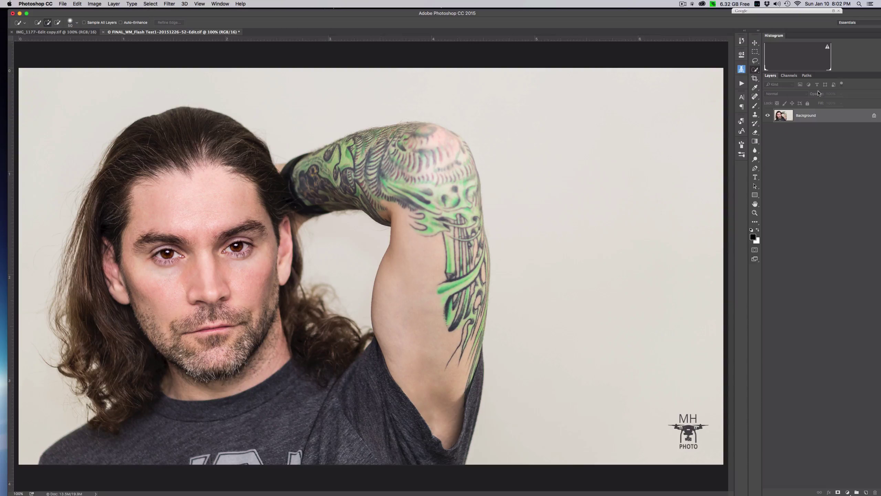
# Examine the saved body and hair channels one at a time
pyautogui.click(789, 76)
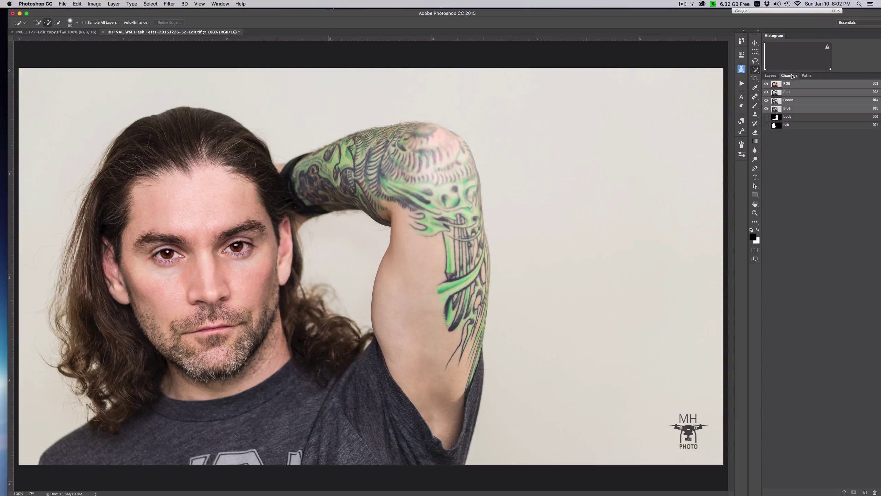
pyautogui.click(805, 118)
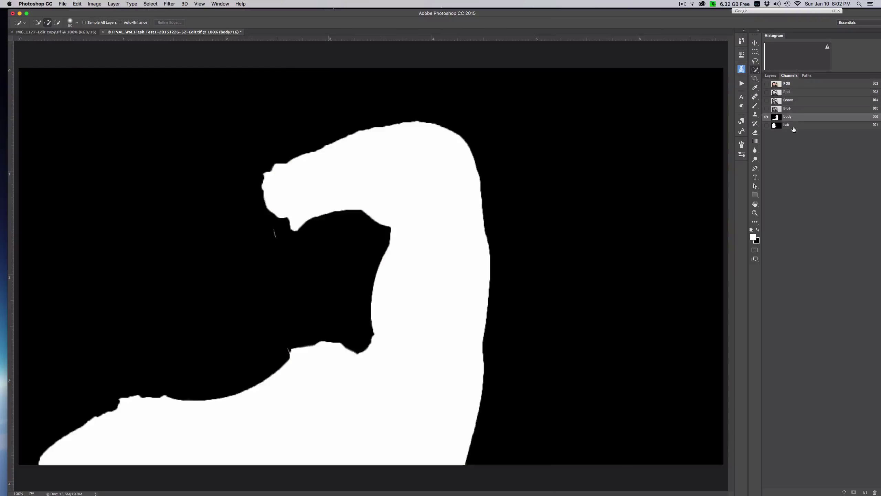
pyautogui.click(798, 126)
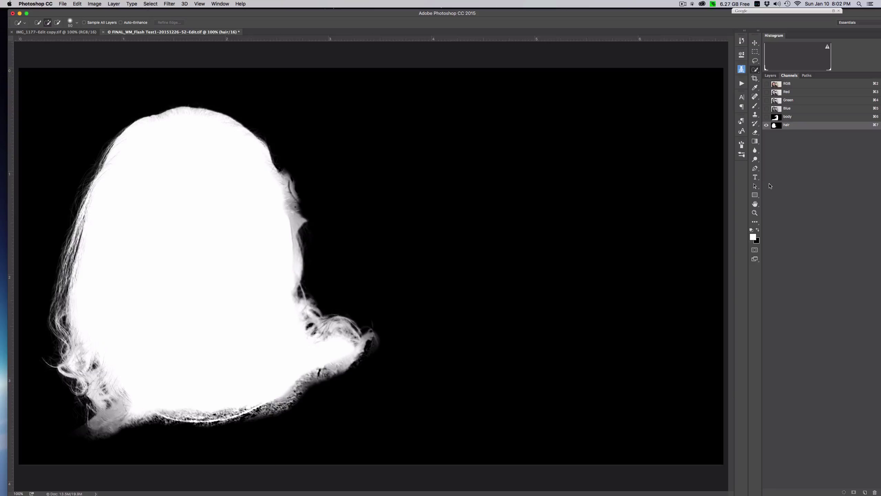
pyautogui.click(799, 118)
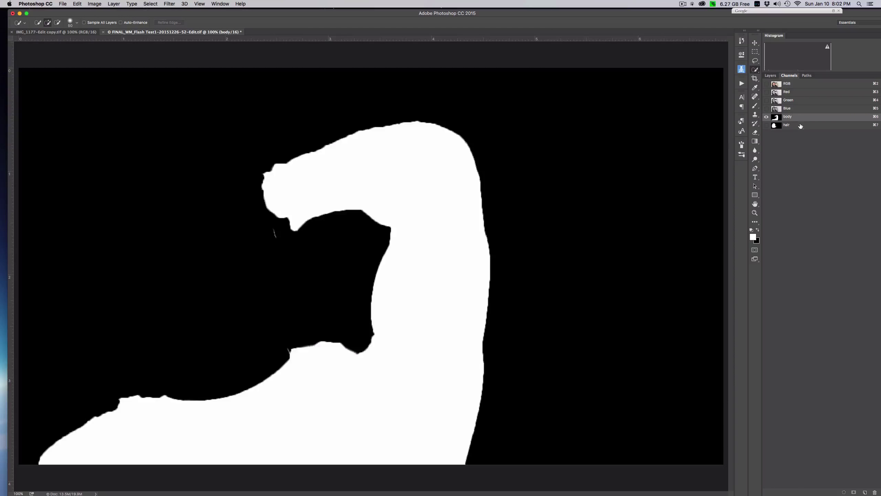
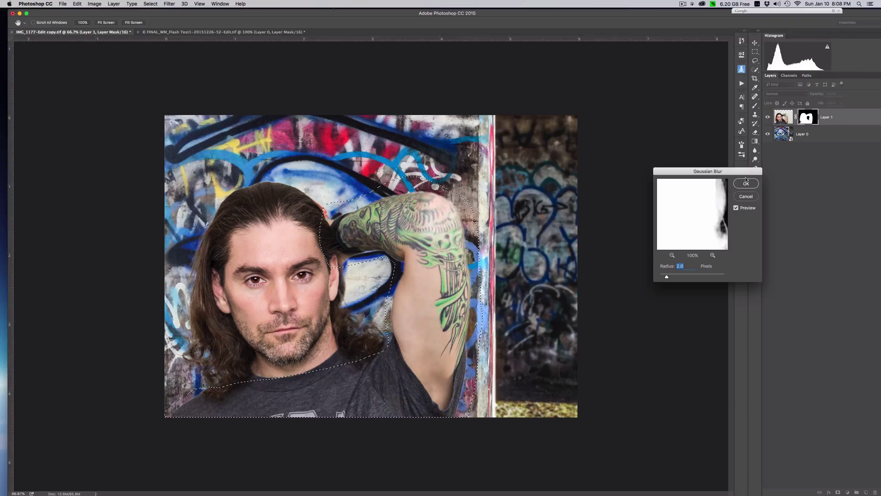
# Apply a 2.0-pixel Gaussian Blur to the selected part of Layer 1's mask, tighten its edge with Levels, and deselect
pyautogui.click(747, 183)
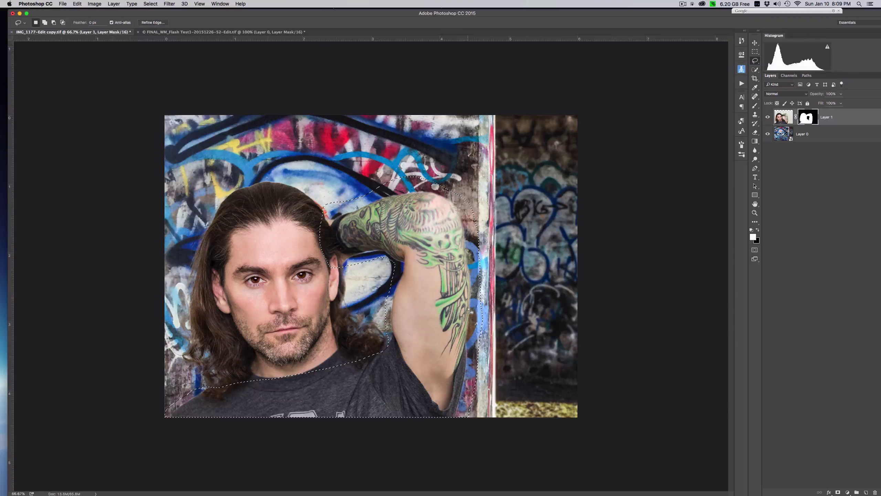
pyautogui.click(94, 4)
pyautogui.moveTo(115, 23)
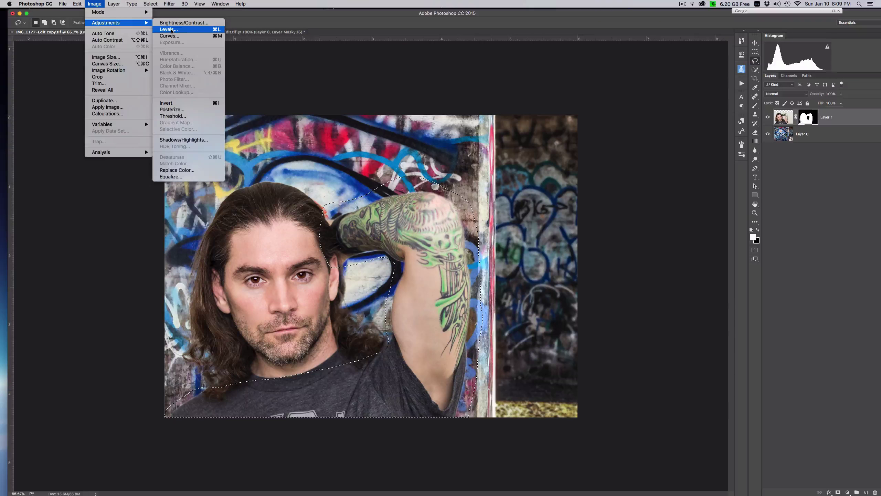
pyautogui.click(171, 30)
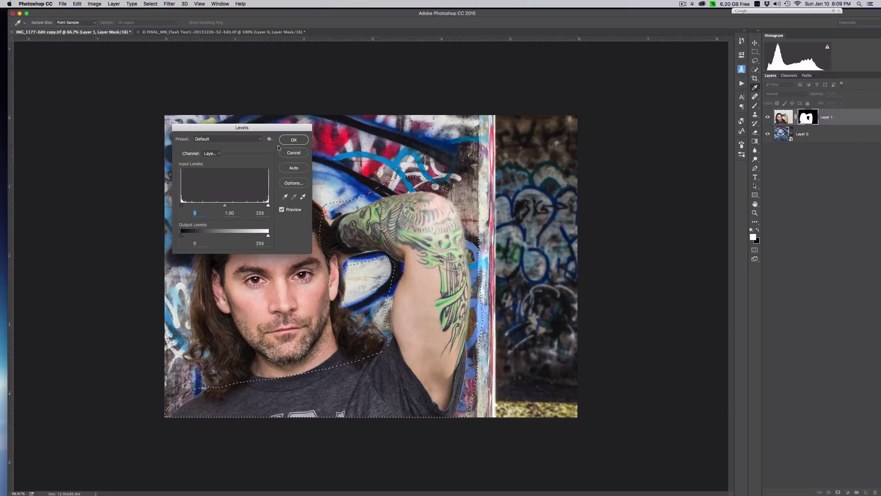
pyautogui.moveTo(259, 130); pyautogui.dragTo(650, 84)
pyautogui.moveTo(576, 162); pyautogui.dragTo(654, 162)
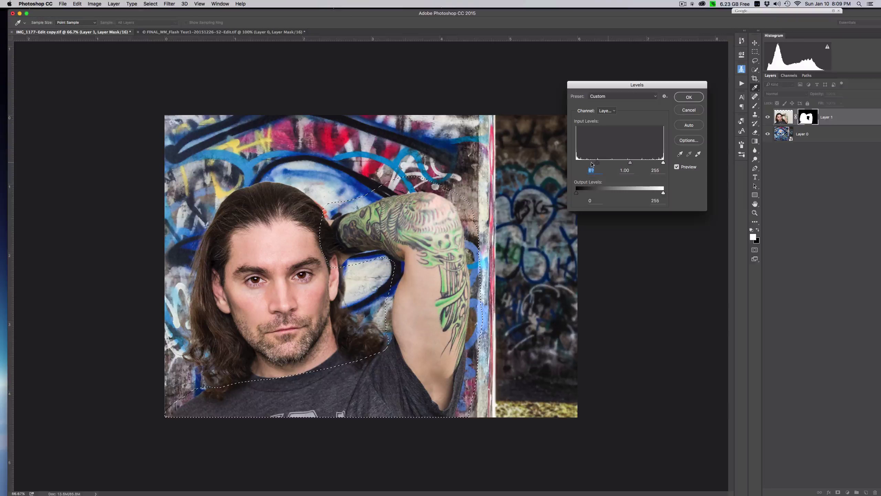
pyautogui.moveTo(653, 162); pyautogui.dragTo(635, 164)
pyautogui.click(688, 99)
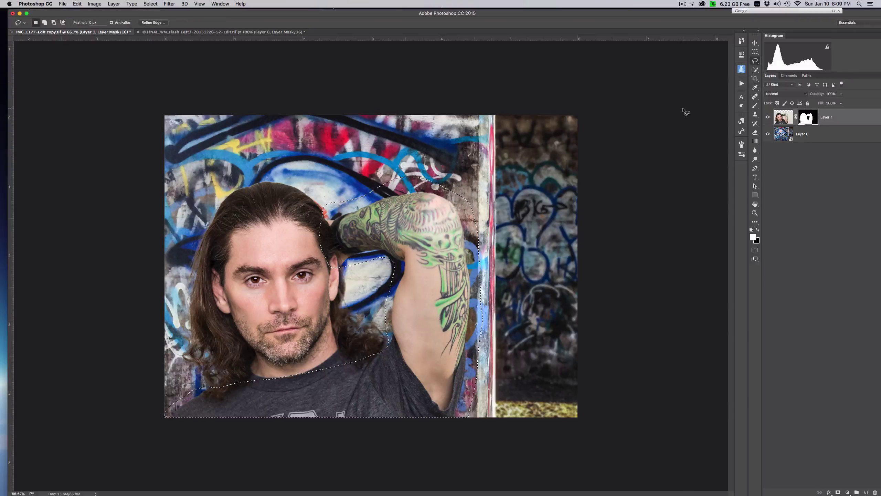
pyautogui.press('super+d')
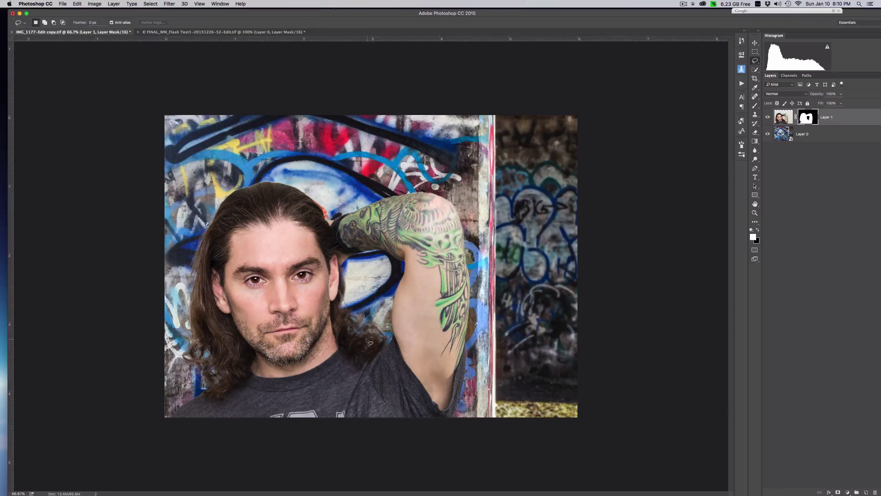
# Add an Inner Shadow layer style to the portrait on Layer 1, keeping the Multiply blend mode
pyautogui.doubleClick(783, 117)
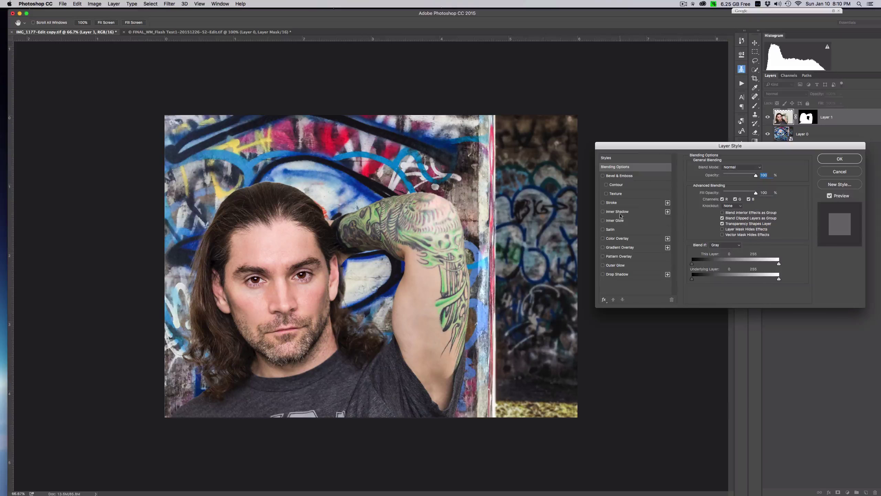
pyautogui.click(641, 213)
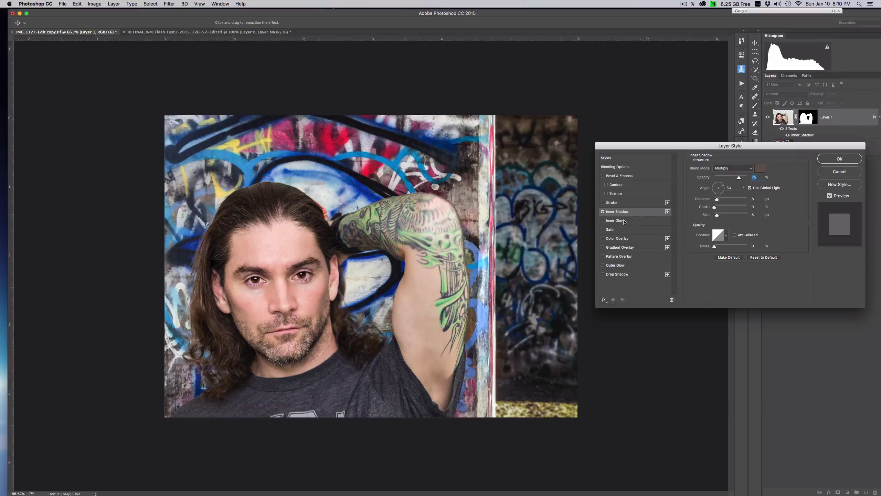
pyautogui.click(621, 166)
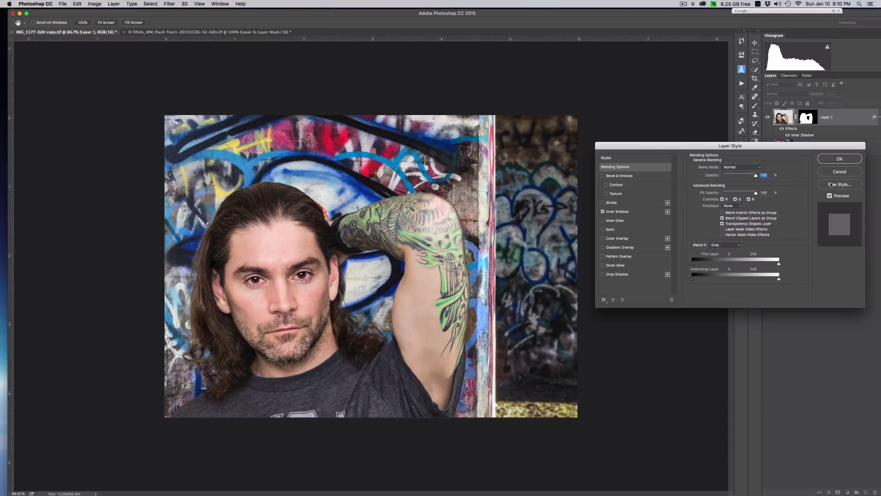
pyautogui.click(637, 212)
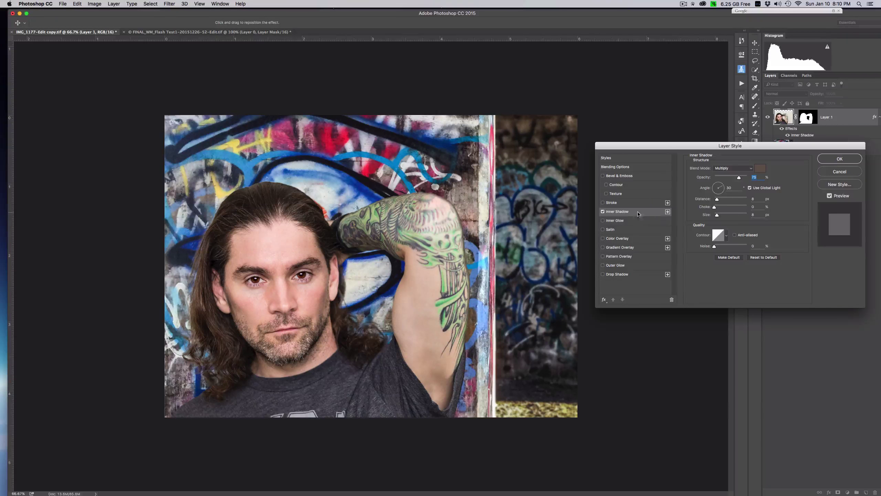
# Set the inner shadow's color to a dark brown sampled from the hair at the top of the head
pyautogui.click(760, 173)
pyautogui.click(680, 192)
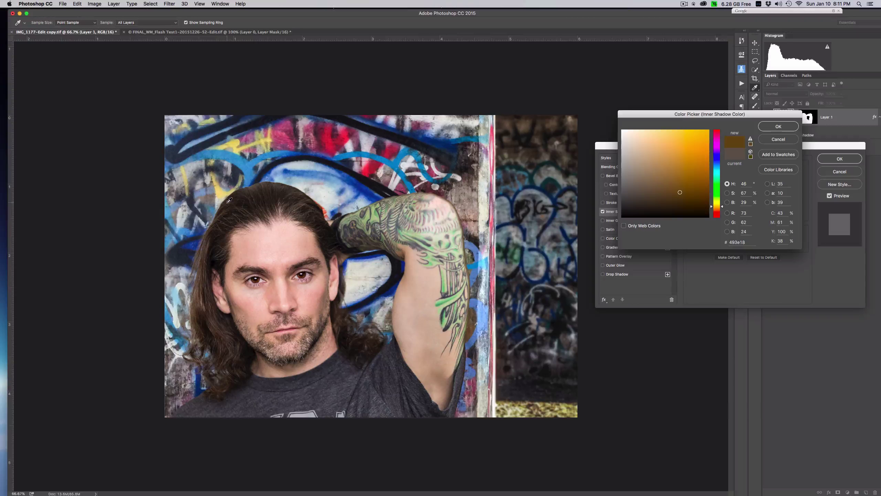
pyautogui.click(254, 186)
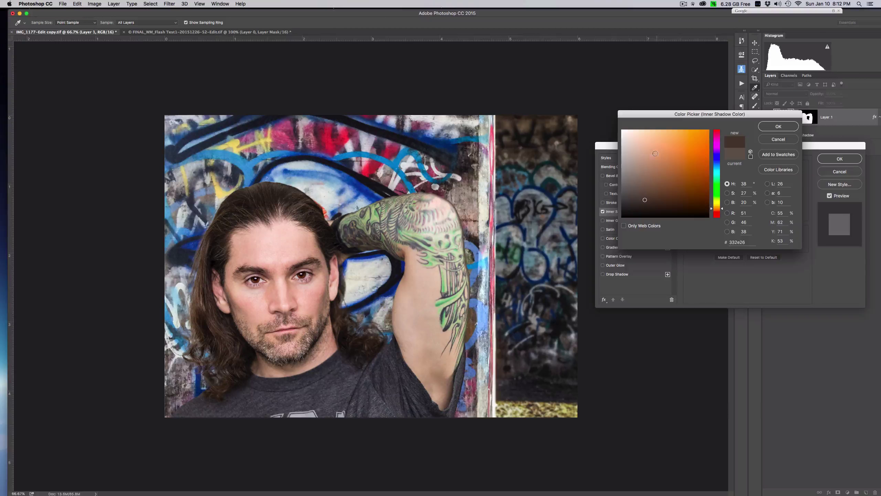
pyautogui.press('Return')
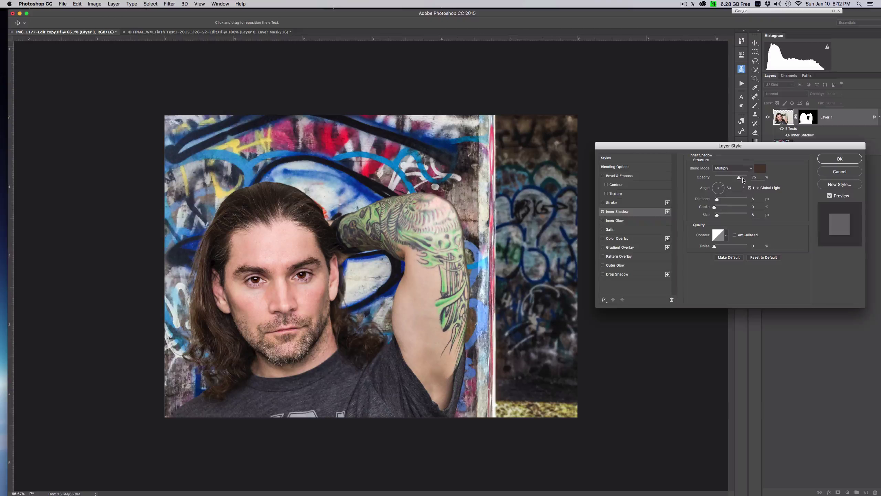
# Set the inner shadow's opacity to 74% and its angle to 90°
pyautogui.moveTo(739, 177); pyautogui.dragTo(744, 177)
pyautogui.moveTo(745, 182)
pyautogui.mouseDown()
pyautogui.moveTo(711, 180)
pyautogui.moveTo(738, 178)
pyautogui.mouseUp()
pyautogui.doubleClick(730, 188)
pyautogui.write('90')
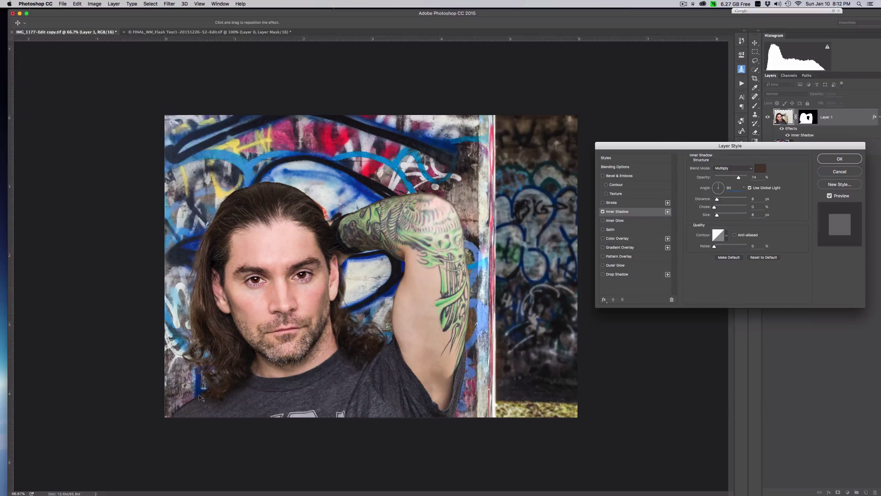
# Compare the portrait with and without the inner shadow, set its distance to 4 px, and apply the layer style
pyautogui.click(602, 211)
pyautogui.click(603, 211)
pyautogui.moveTo(717, 199); pyautogui.dragTo(715, 199)
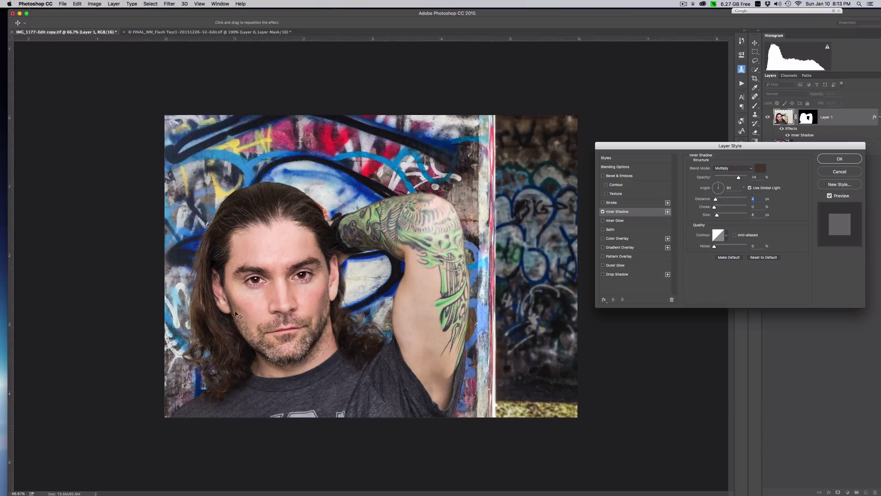
pyautogui.click(839, 159)
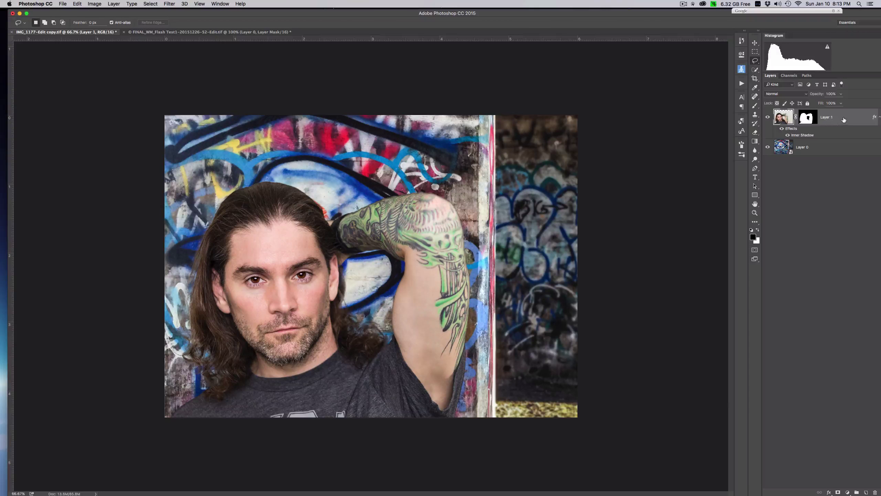
# Open the effect options for Layer 1's Inner Shadow
pyautogui.rightClick(801, 136)
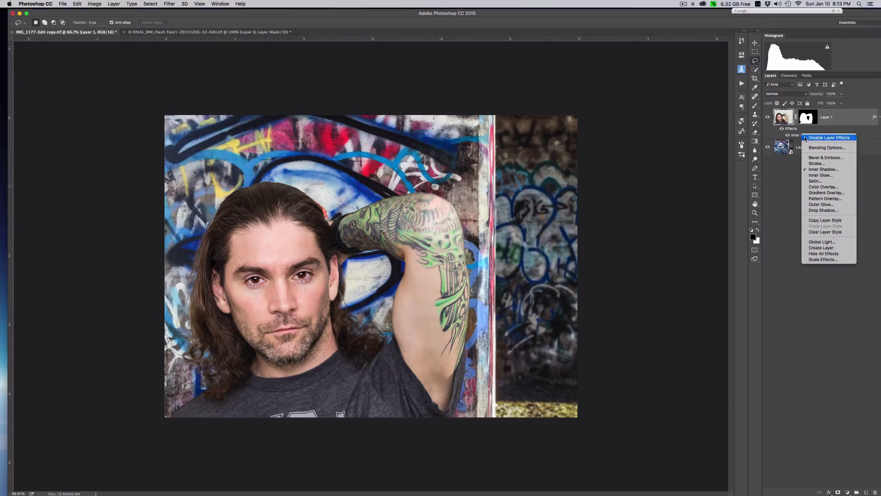